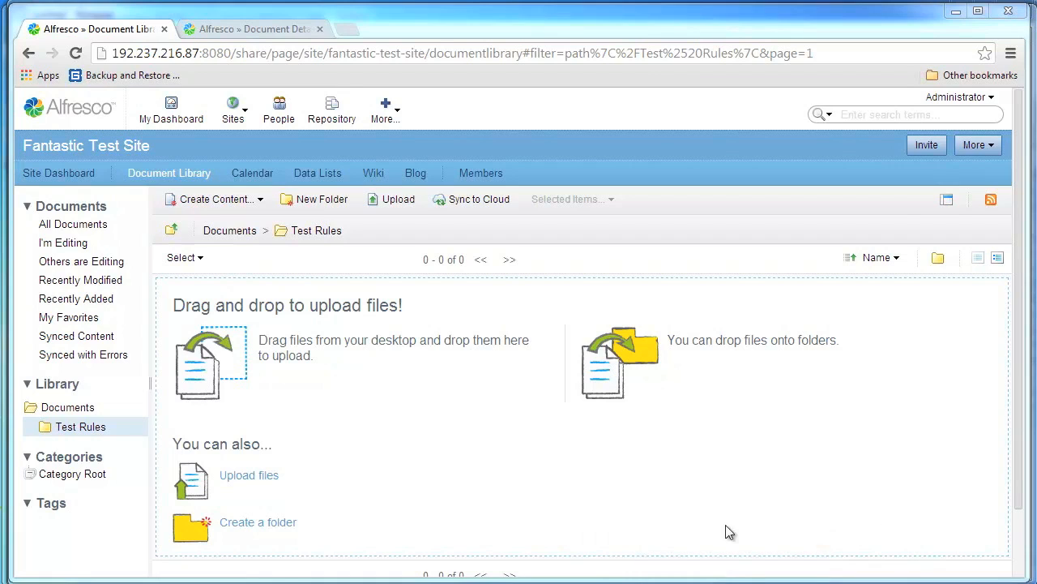
Review FilenameFilteringInterceptor.class in 7-Zip File Manager and the XSL_MACOS_TEMPORARY_FILENAME_FITLER pattern in Notepad.
{"action": "left_click", "coordinate": [517, 582]}
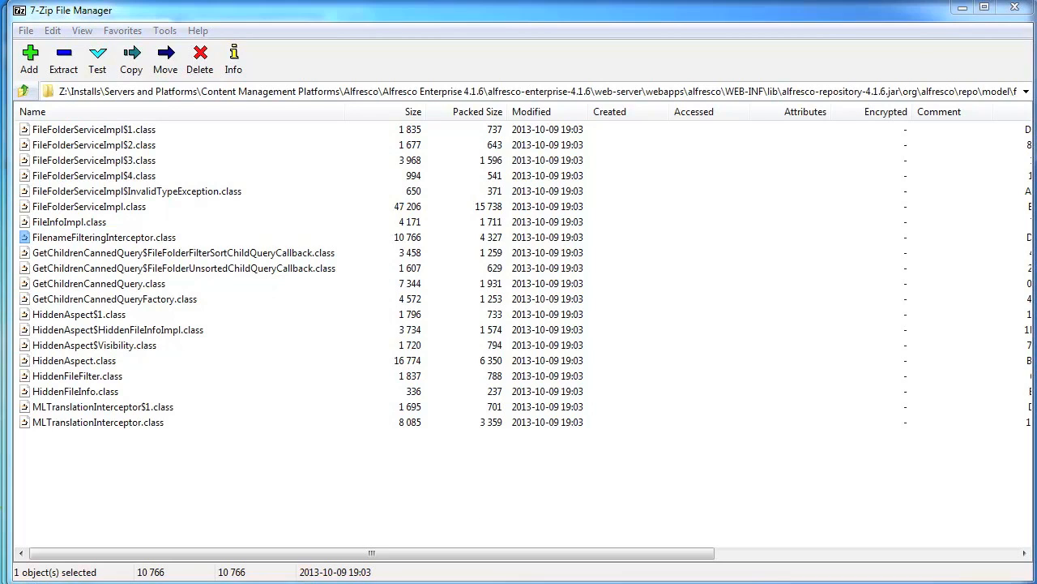
{"action": "left_click", "coordinate": [114, 583]}
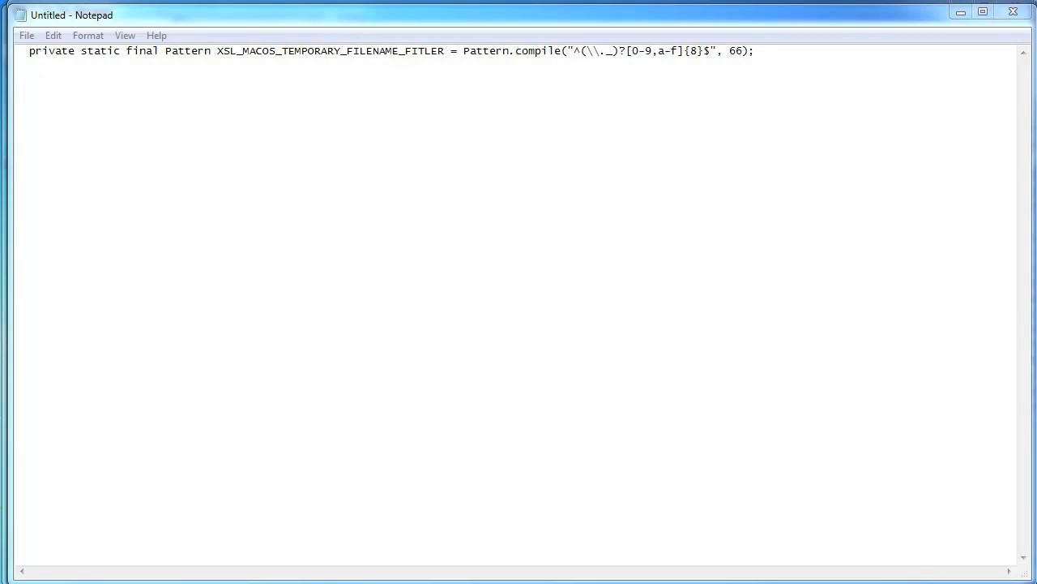
In Chrome, open the rules of the Test Rules folder and review the Hello World rule and its helloWorld.js script.
{"action": "mouse_move", "coordinate": [775, 582]}
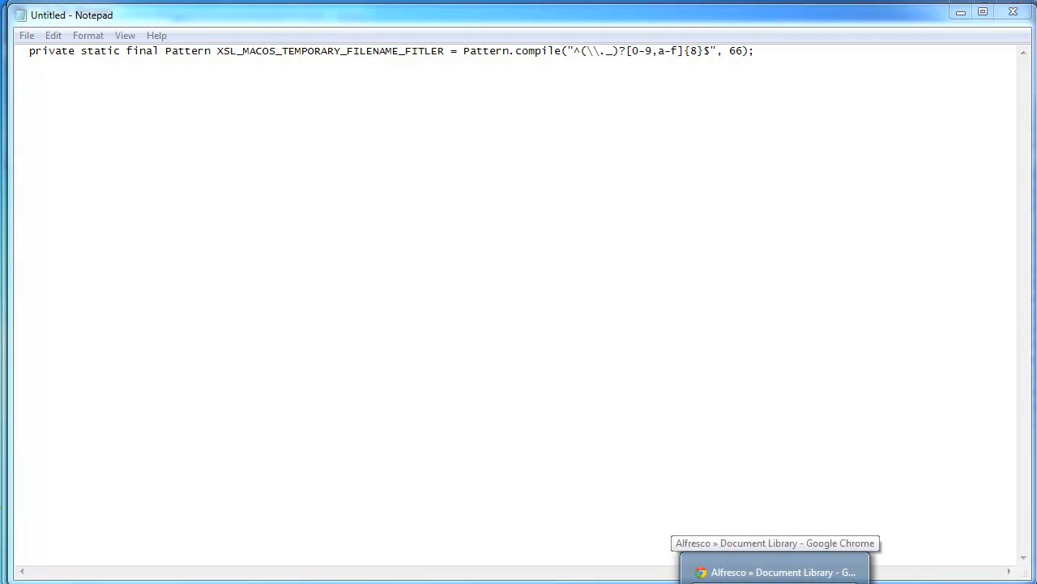
{"action": "left_click", "coordinate": [775, 571]}
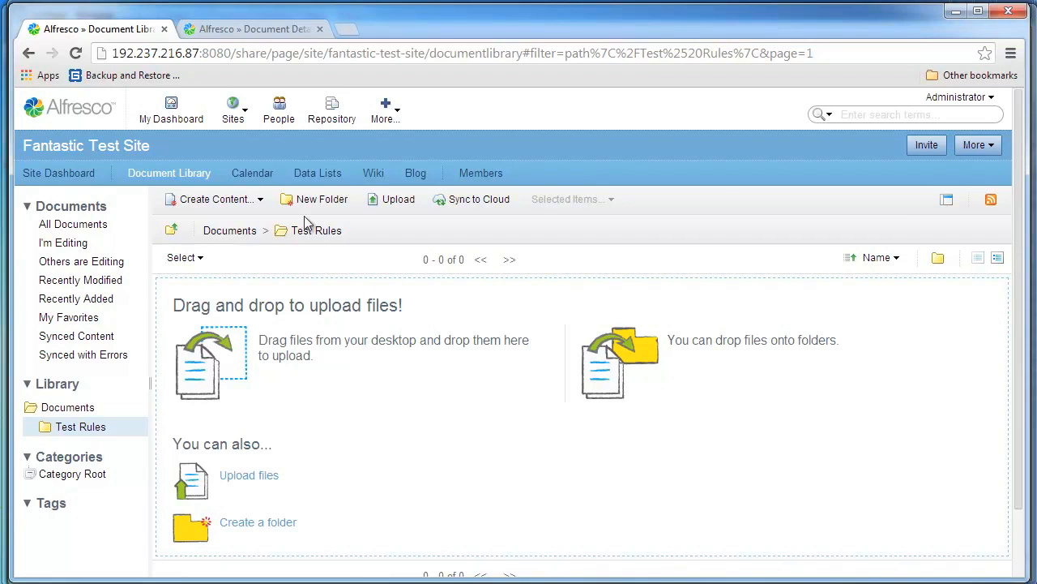
{"action": "left_click", "coordinate": [229, 231]}
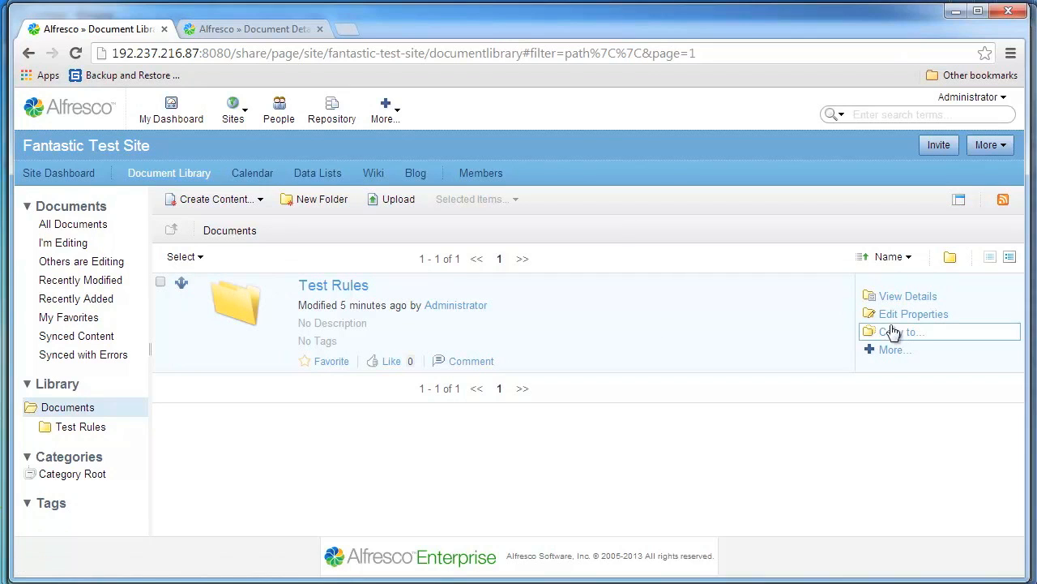
{"action": "left_click", "coordinate": [893, 352]}
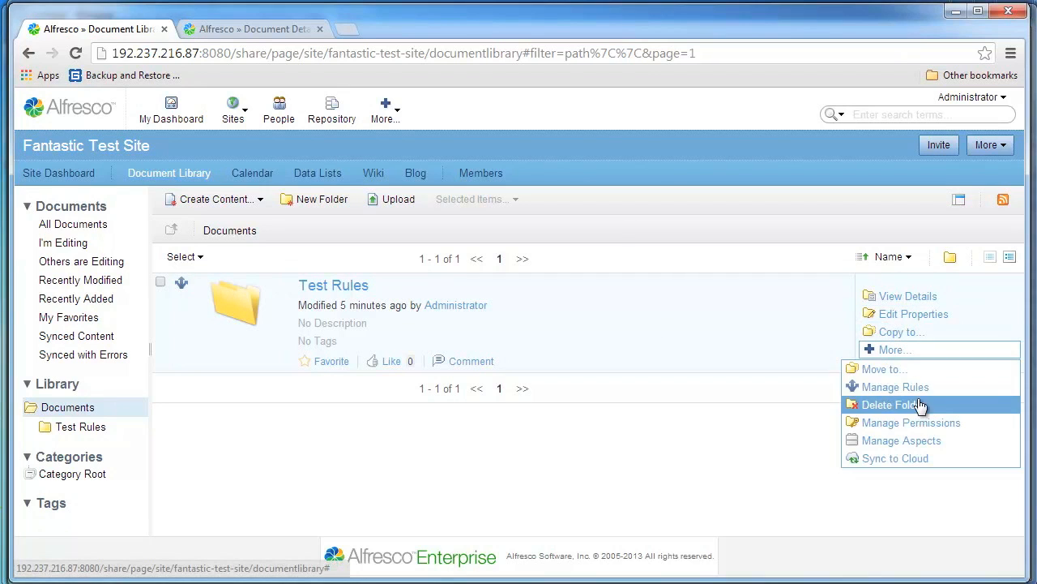
{"action": "left_click", "coordinate": [903, 388]}
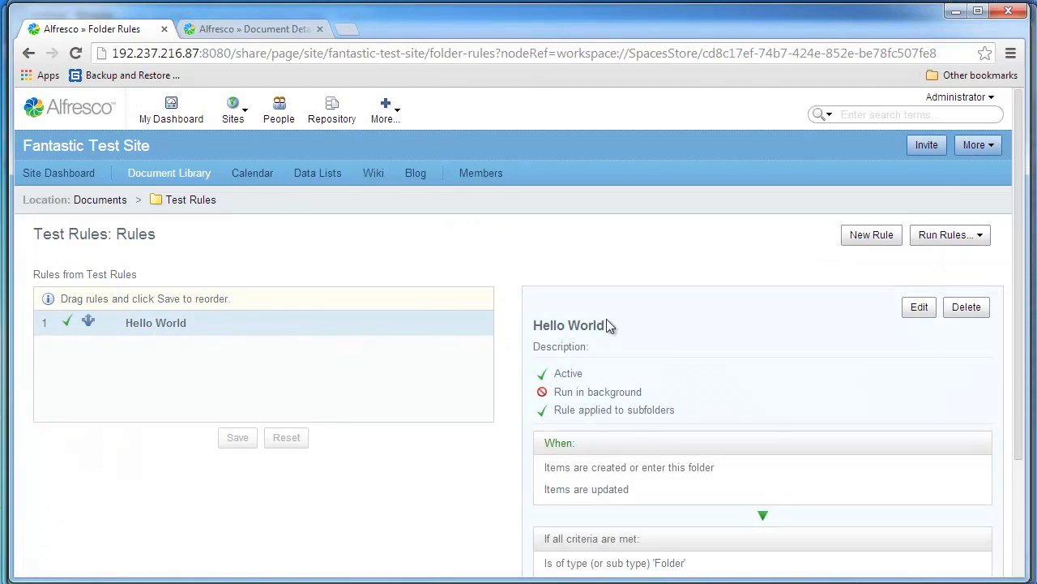
{"action": "scroll", "coordinate": [572, 324], "scroll_direction": "down", "scroll_amount": 2}
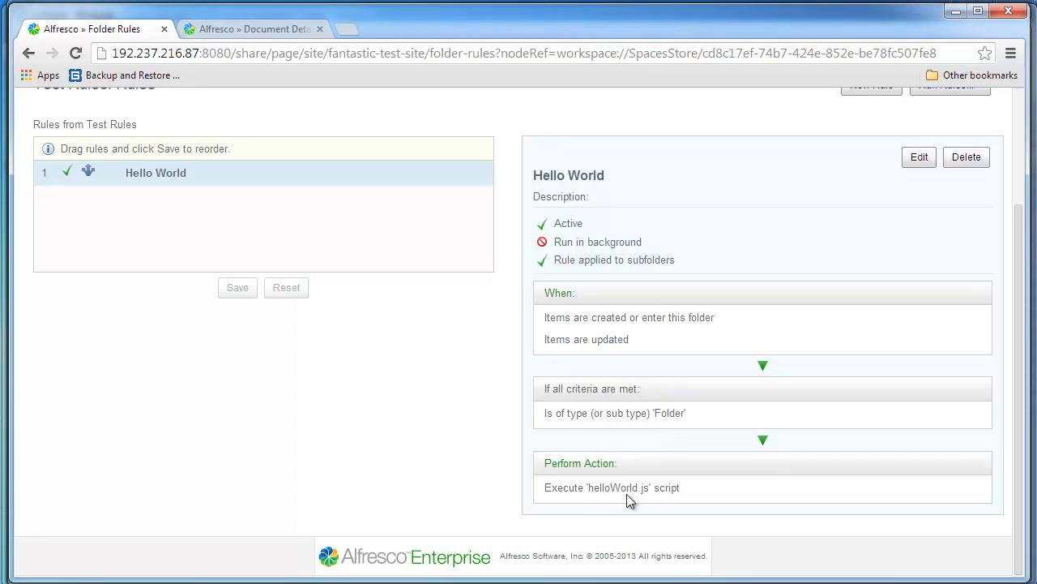
{"action": "left_click", "coordinate": [244, 32]}
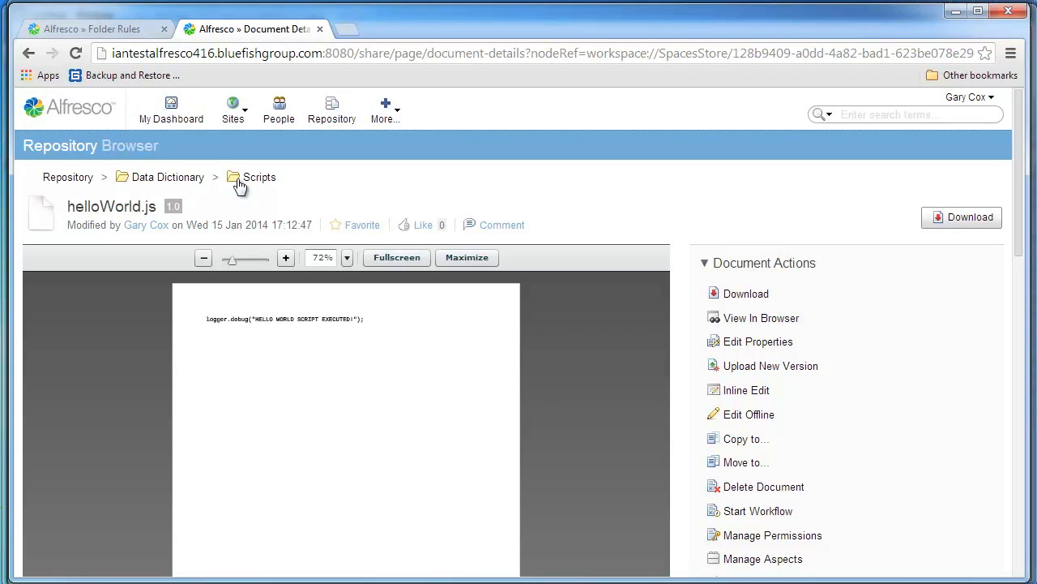
Go back to the Test Rules folder and create a new folder named 1234 in it.
{"action": "left_click", "coordinate": [111, 31]}
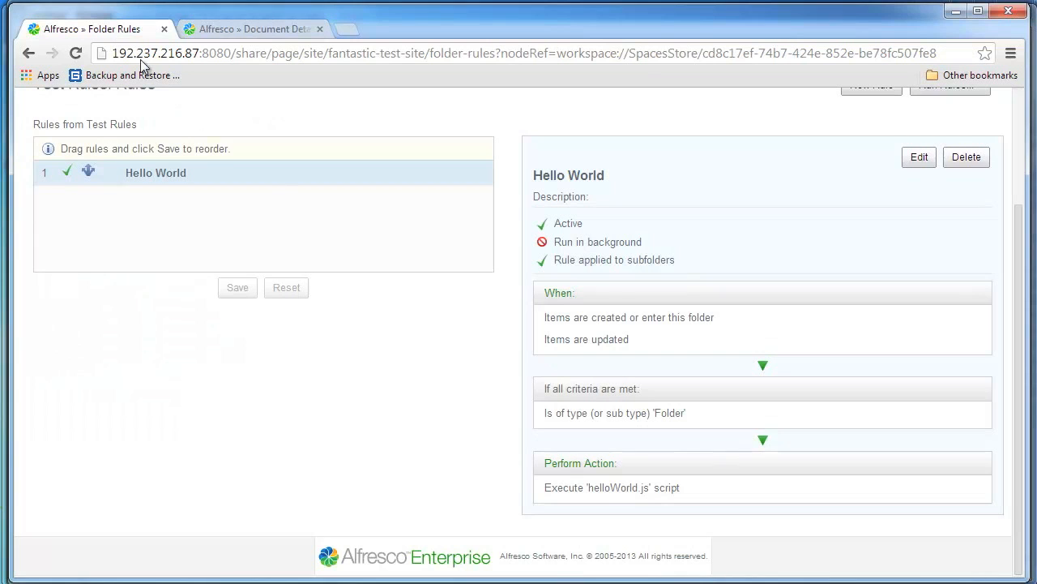
{"action": "scroll", "coordinate": [270, 177], "scroll_direction": "up", "scroll_amount": 2}
{"action": "left_click", "coordinate": [195, 133]}
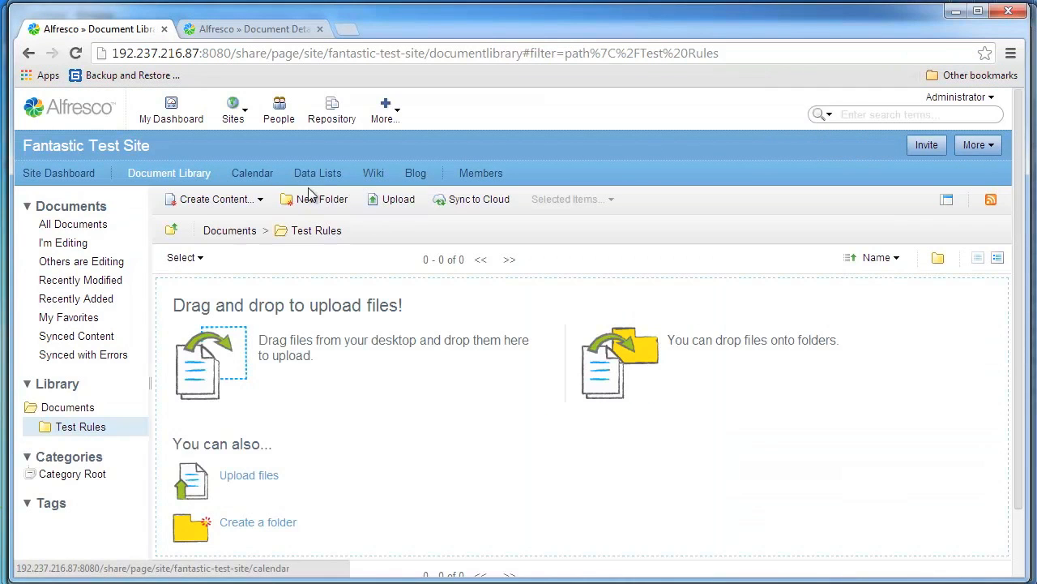
{"action": "left_click", "coordinate": [311, 200]}
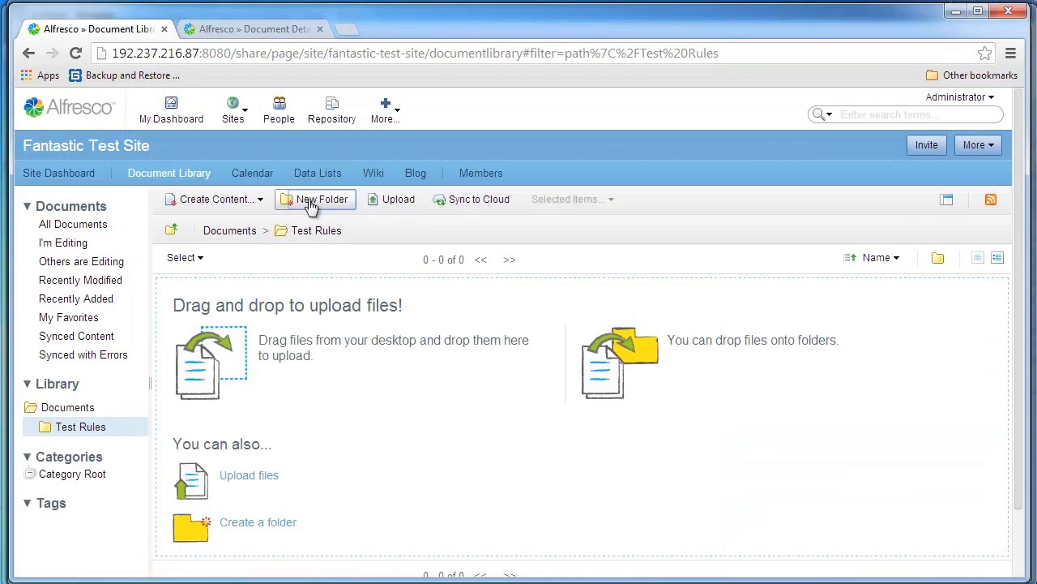
{"action": "type", "text": "1234"}
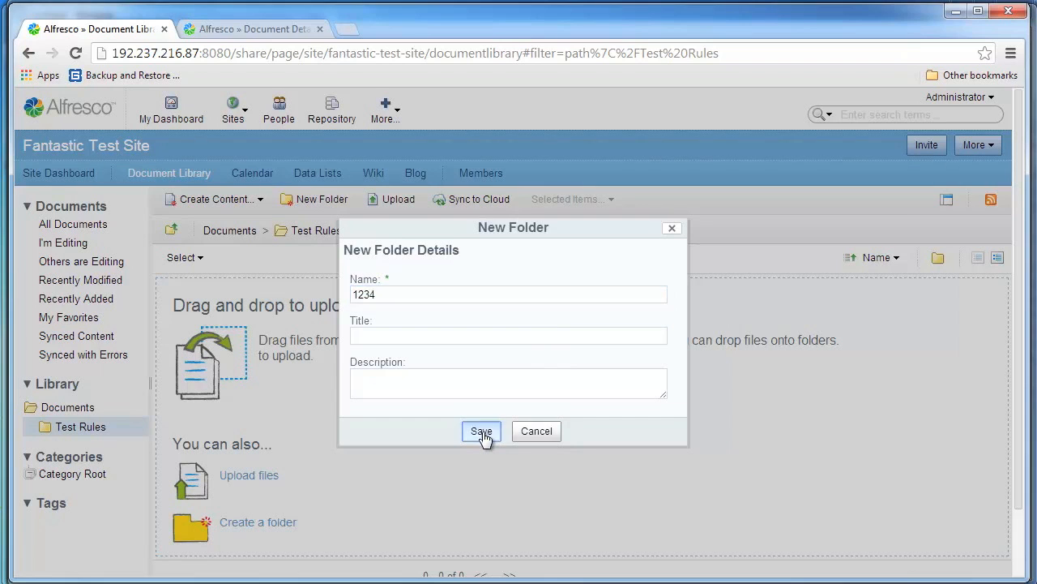
{"action": "left_click", "coordinate": [482, 432]}
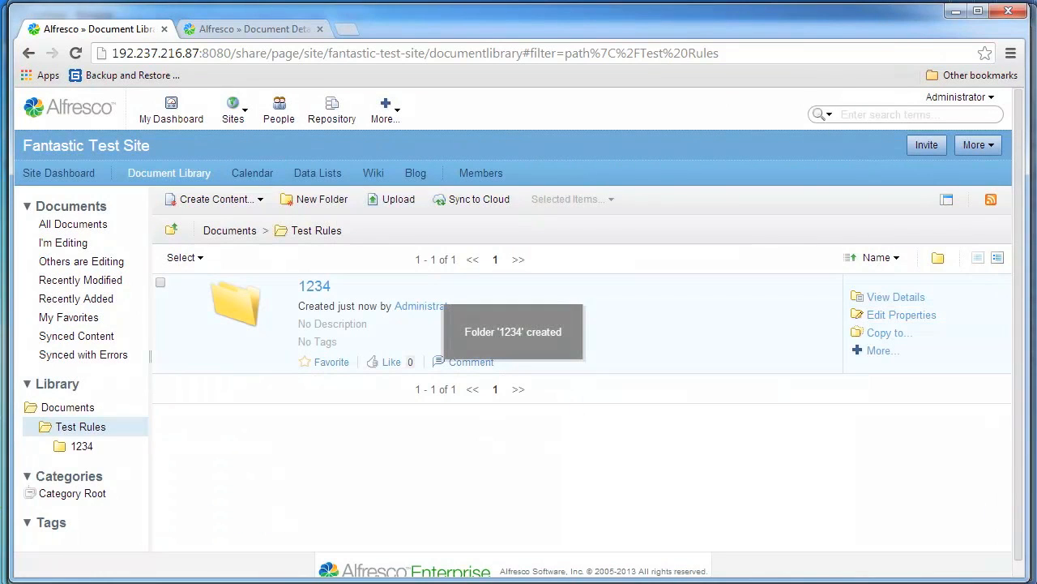
Switch to the server log terminal and examine the entries for the folder creation, looking for the Hello World script's debug line.
{"action": "left_click_drag", "start_coordinate": [1036, 24], "coordinate": [752, 24]}
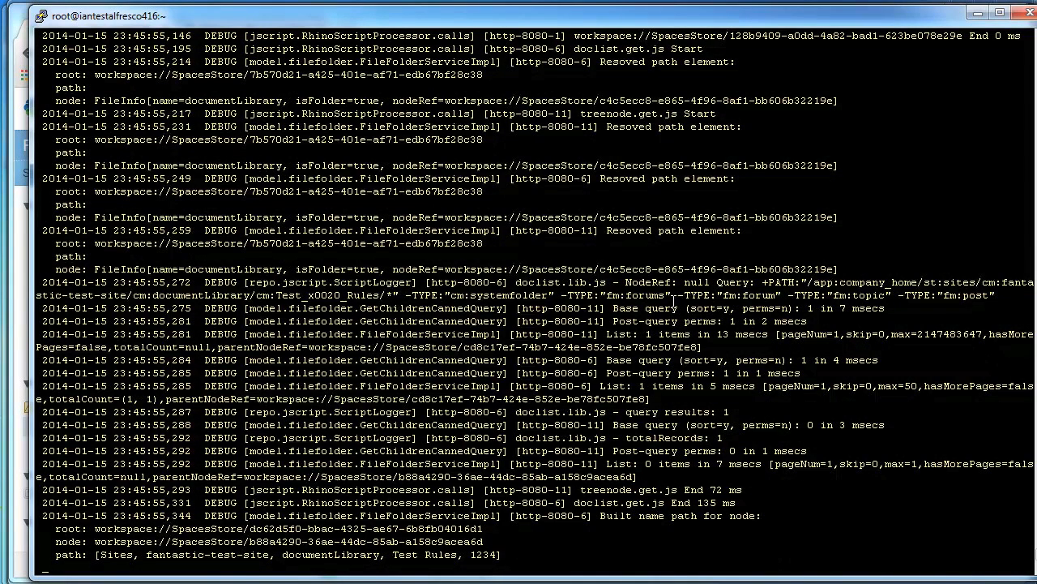
{"action": "scroll", "coordinate": [675, 299], "scroll_direction": "up", "scroll_amount": 7}
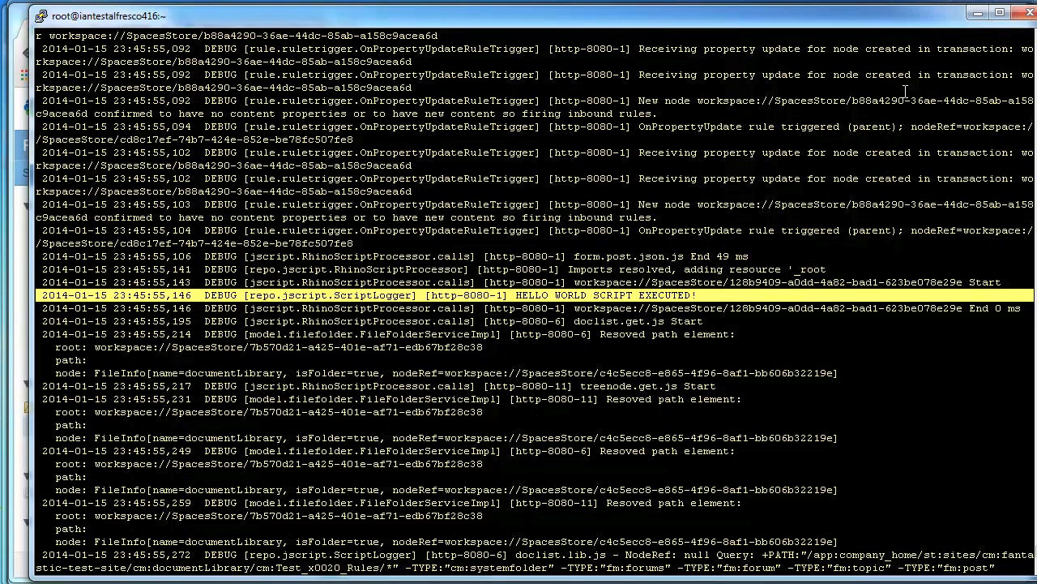
Switch back to Chrome and rename folder 1234 as 12345 in its properties.
{"action": "mouse_move", "coordinate": [775, 582]}
{"action": "key", "text": "alt+Tab"}
{"action": "left_click", "coordinate": [913, 321]}
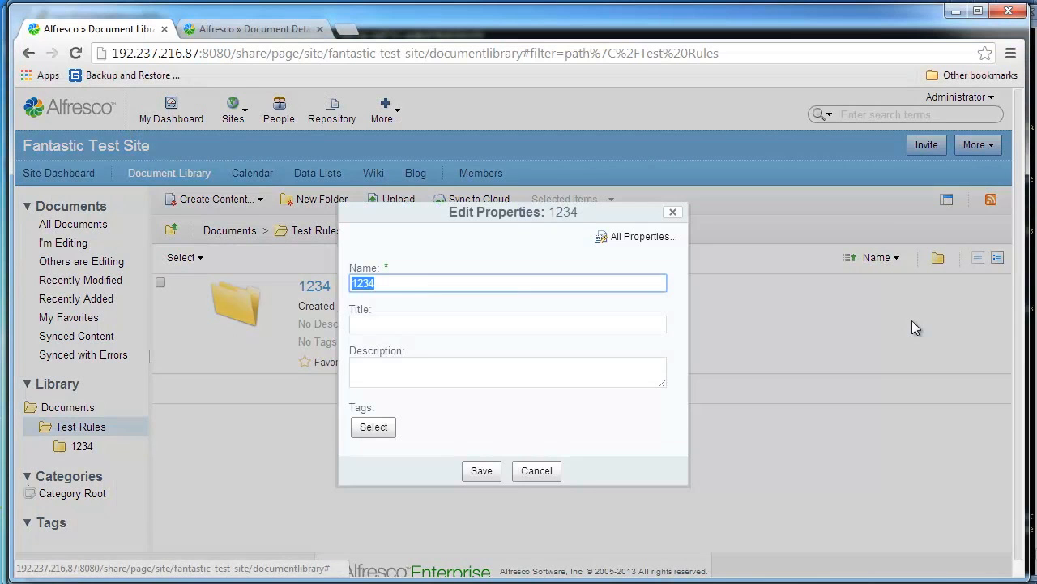
{"action": "left_click", "coordinate": [451, 283]}
{"action": "type", "text": "5"}
{"action": "left_click", "coordinate": [487, 472]}
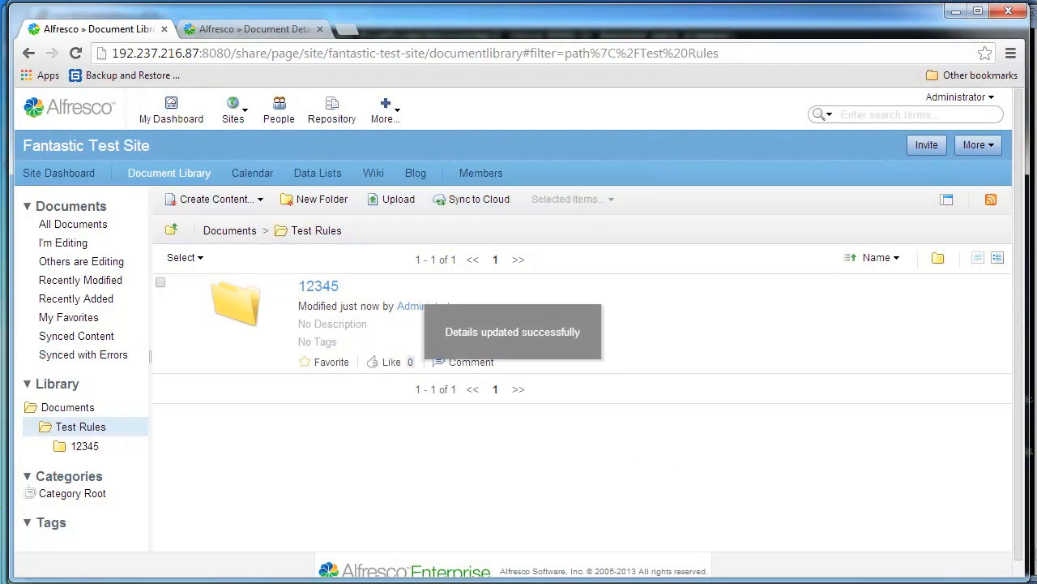
Examine the server log terminal for the rename's Hello World script and OnPropertyUpdateRuleTrigger entries, and minimize the terminal.
{"action": "mouse_move", "coordinate": [857, 582]}
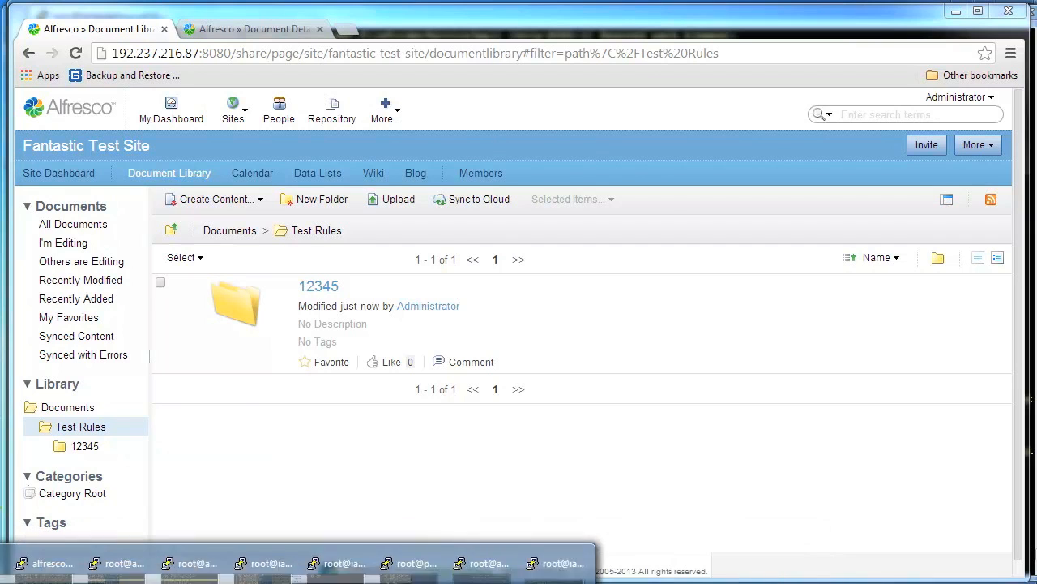
{"action": "left_click", "coordinate": [965, 581]}
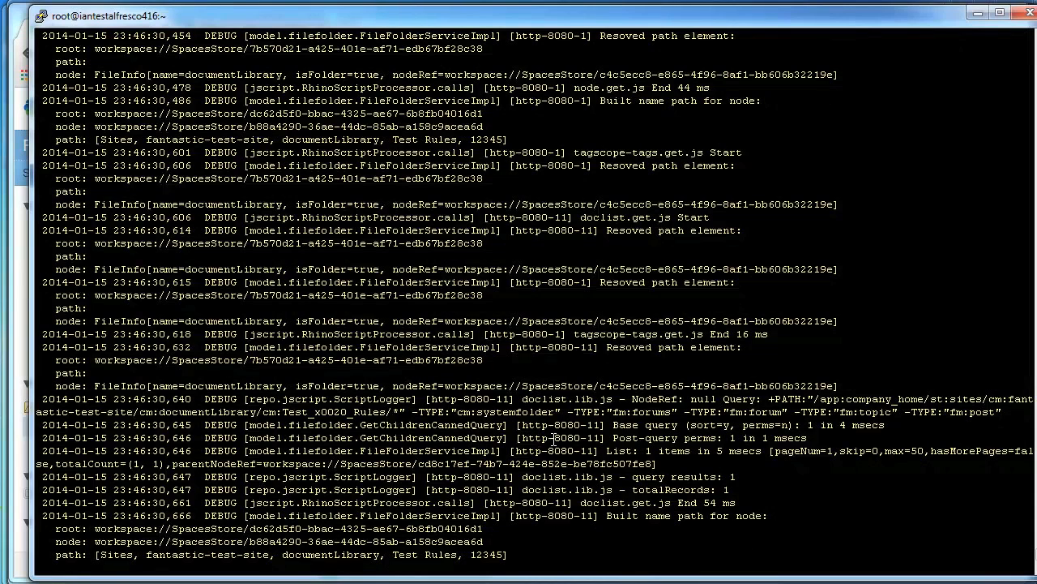
{"action": "scroll", "coordinate": [554, 437], "scroll_direction": "up", "scroll_amount": 7}
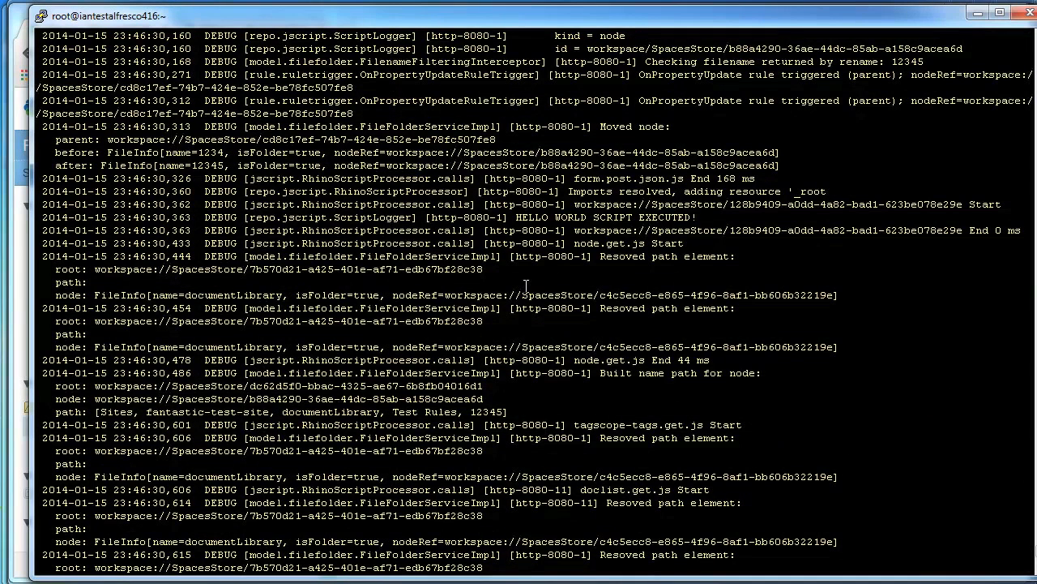
{"action": "left_click_drag", "start_coordinate": [116, 218], "coordinate": [693, 217]}
{"action": "left_click_drag", "start_coordinate": [696, 217], "coordinate": [698, 217]}
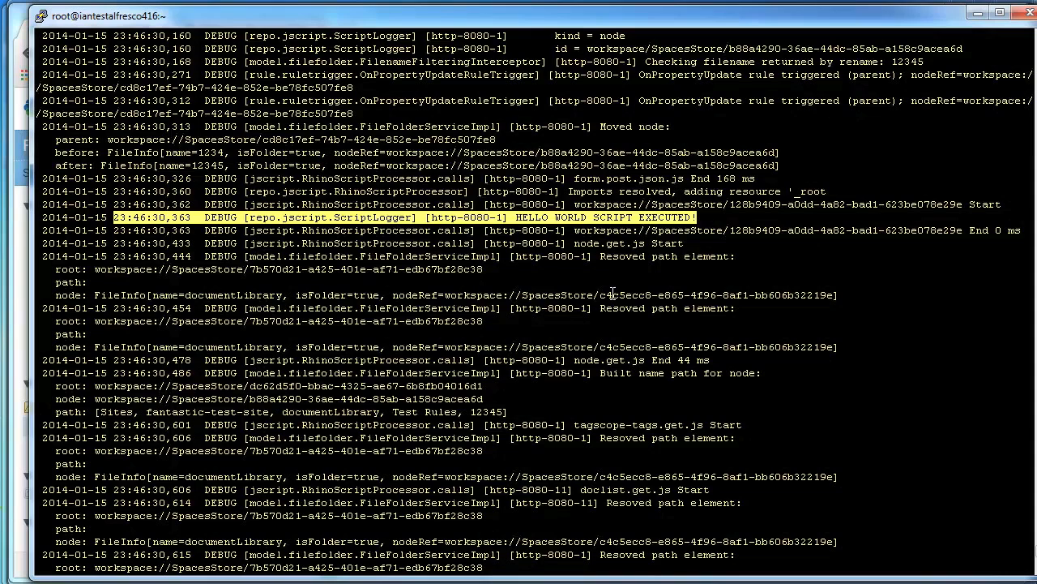
{"action": "double_click", "coordinate": [490, 73]}
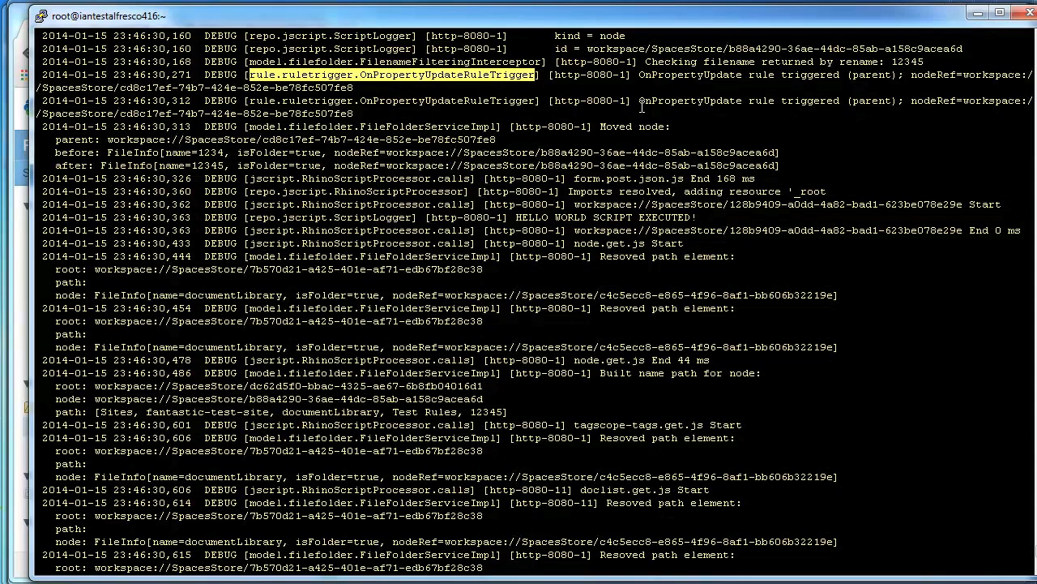
{"action": "left_click", "coordinate": [593, 219]}
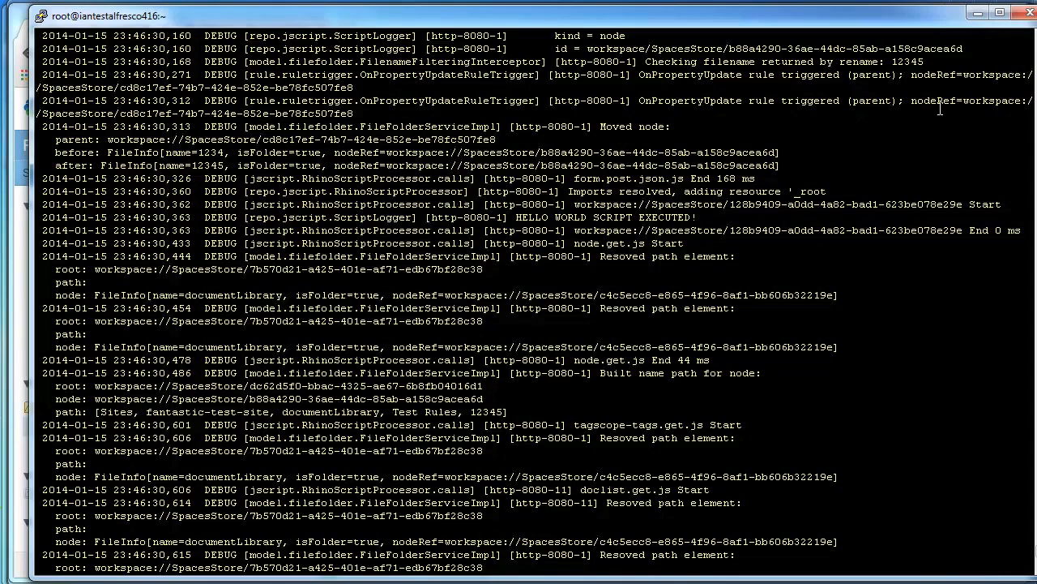
{"action": "left_click", "coordinate": [978, 13]}
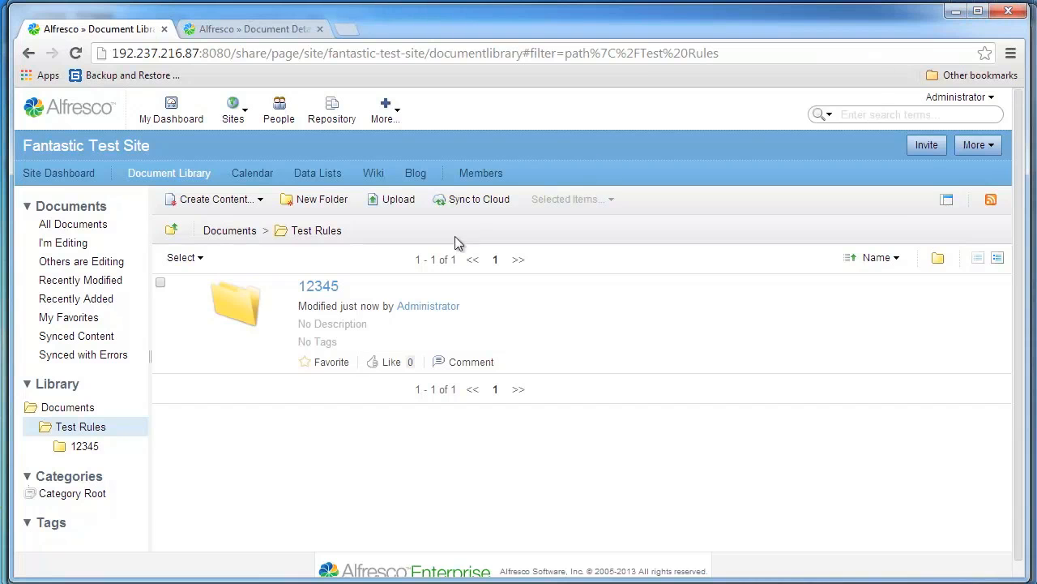
Create a second folder named 12345678 in the Test Rules folder.
{"action": "left_click", "coordinate": [323, 202]}
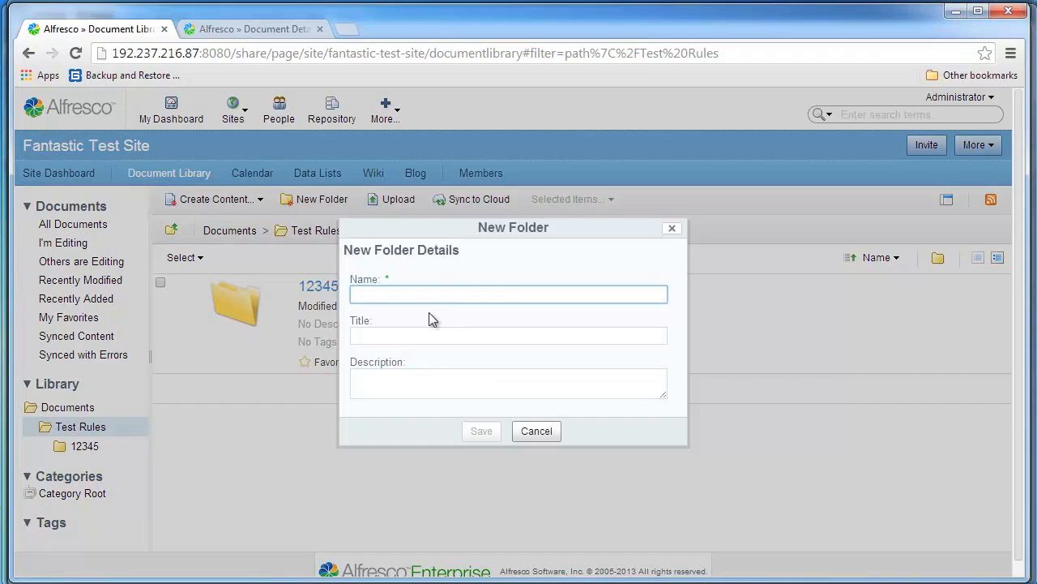
{"action": "type", "text": "123456"}
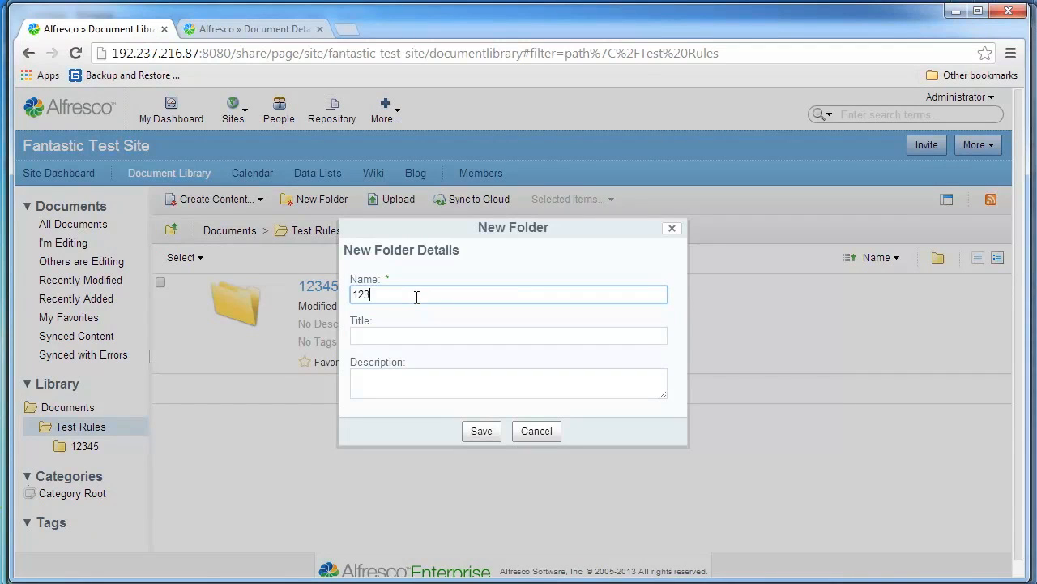
{"action": "type", "text": "78"}
{"action": "left_click", "coordinate": [484, 431]}
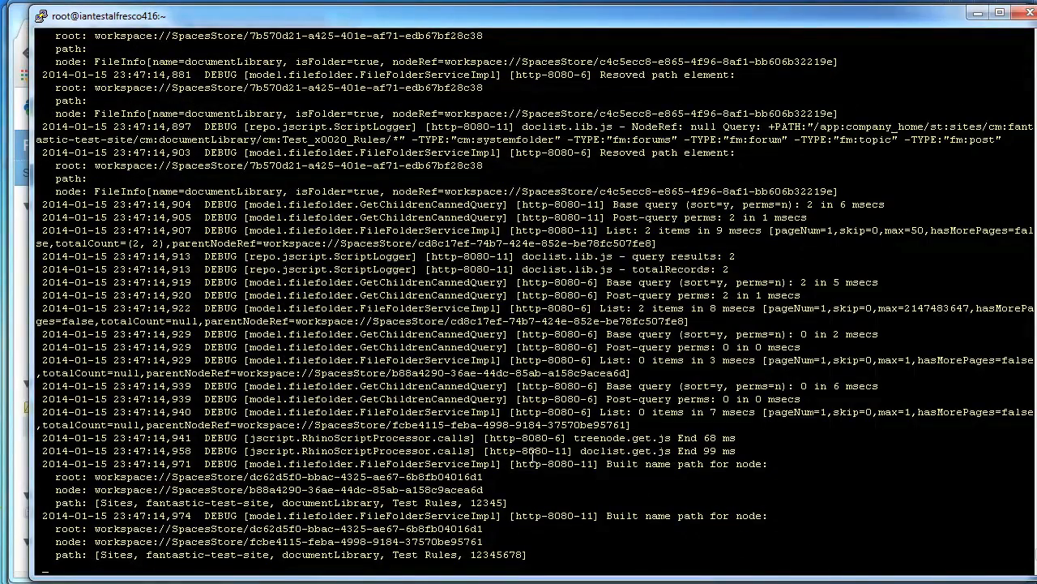
Examine the server log for the Hello World script line logged for folder 12345678 and the entries before it.
{"action": "scroll", "coordinate": [533, 456], "scroll_direction": "up", "scroll_amount": 7}
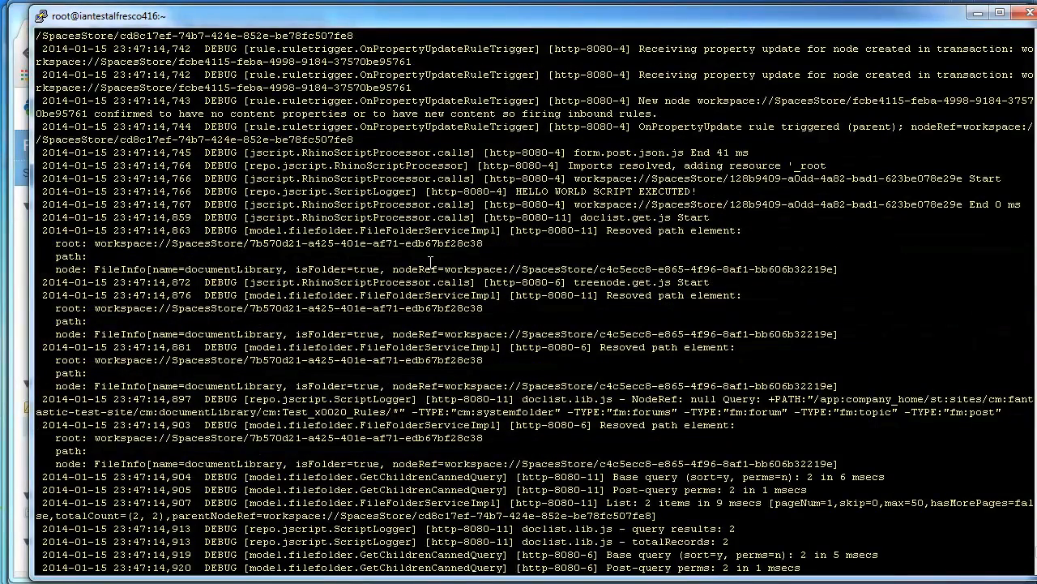
{"action": "left_click_drag", "start_coordinate": [114, 191], "coordinate": [745, 192]}
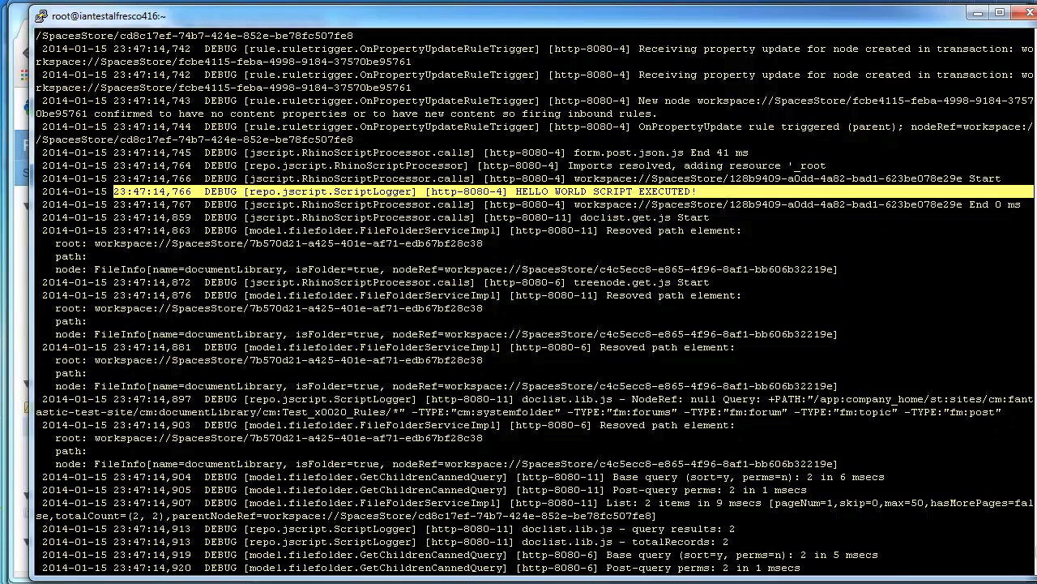
{"action": "scroll", "coordinate": [813, 114], "scroll_direction": "up", "scroll_amount": 7}
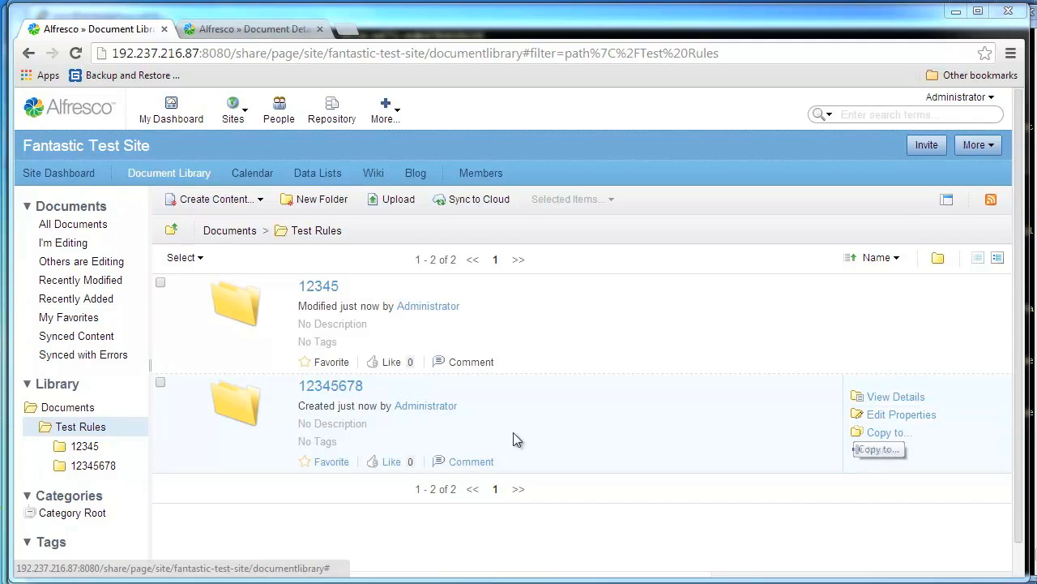
Rename folder 12345678 as 1234567a in its properties.
{"action": "left_click", "coordinate": [892, 414]}
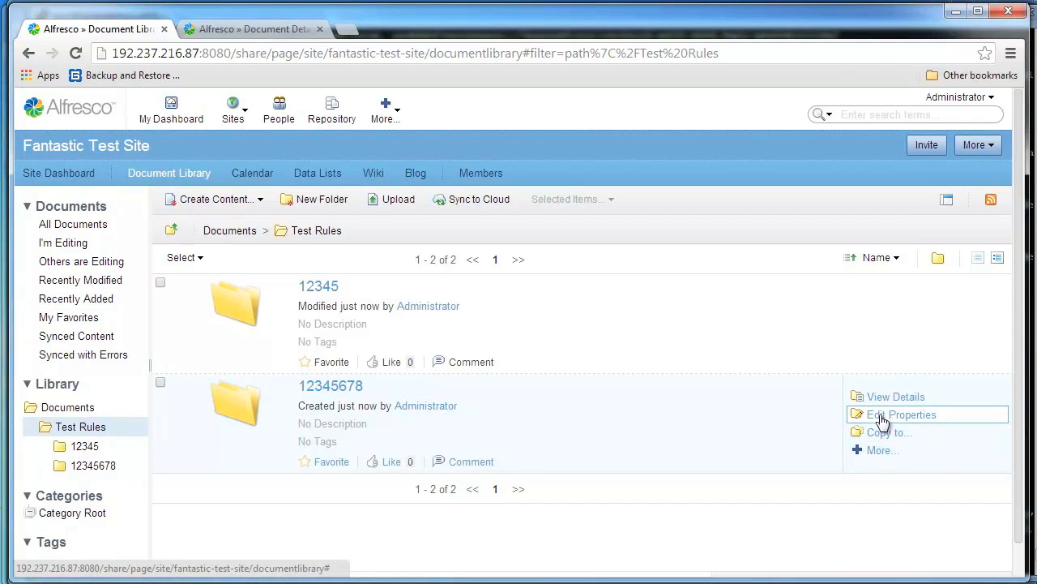
{"action": "left_click", "coordinate": [413, 285]}
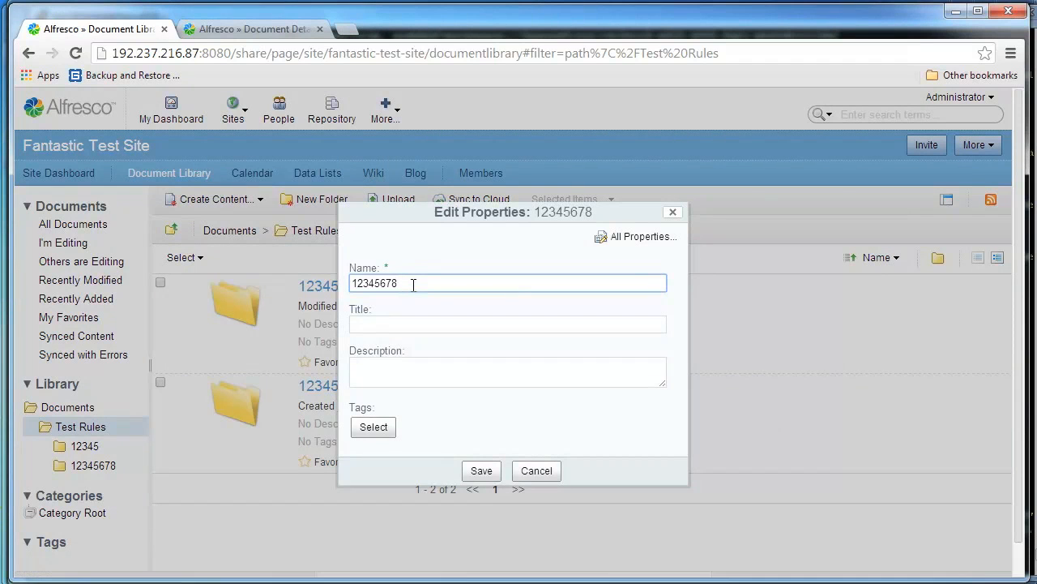
{"action": "key", "text": "BackSpace"}
{"action": "type", "text": "a"}
{"action": "left_click", "coordinate": [478, 473]}
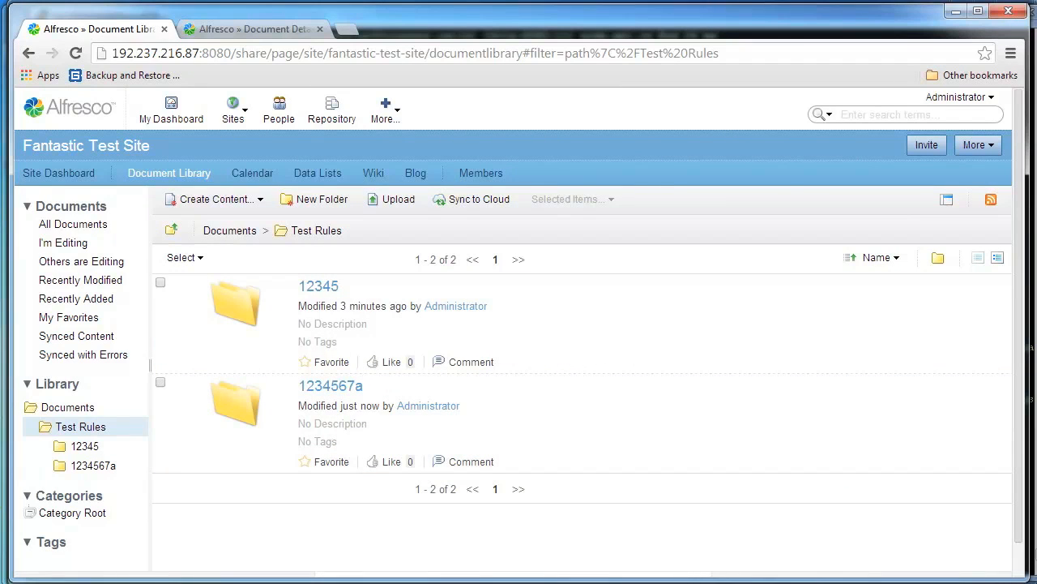
Switch to the server log terminal and highlight the two OnPropertyUpdate rule trigger entries logged for the rename to 1234567a.
{"action": "left_click", "coordinate": [964, 582]}
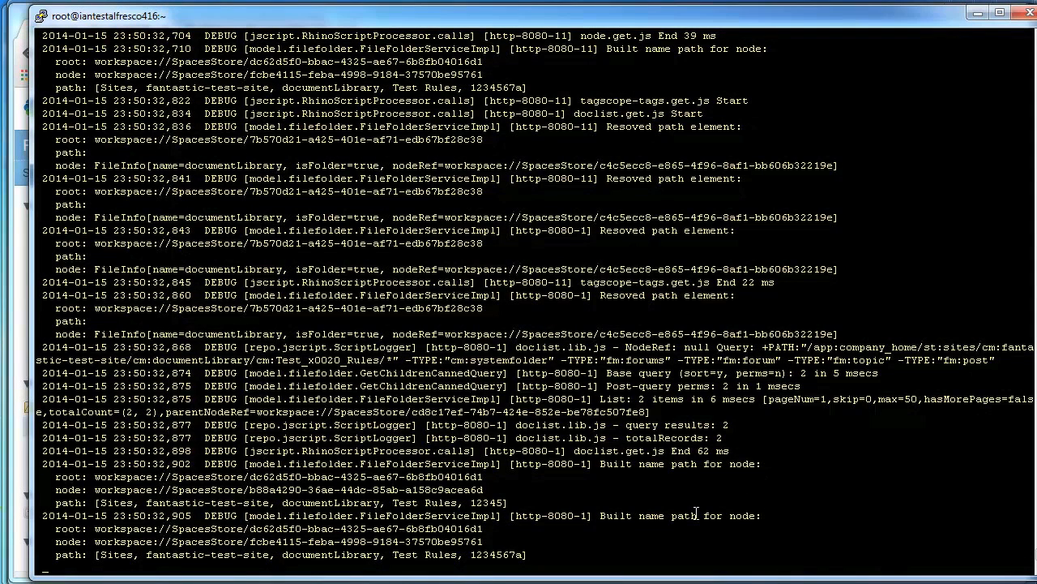
{"action": "scroll", "coordinate": [696, 513], "scroll_direction": "up", "scroll_amount": 7}
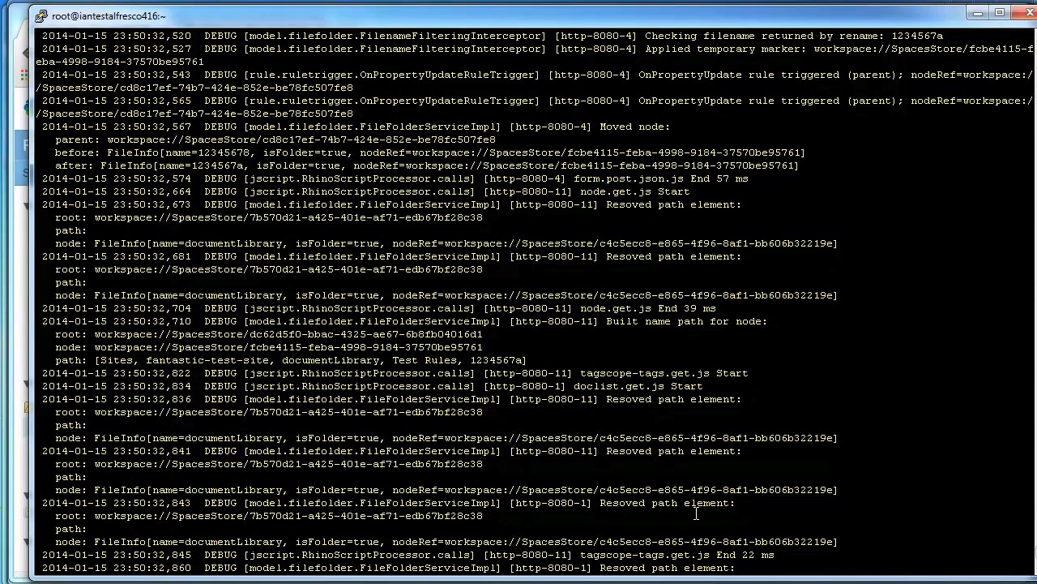
{"action": "double_click", "coordinate": [682, 75]}
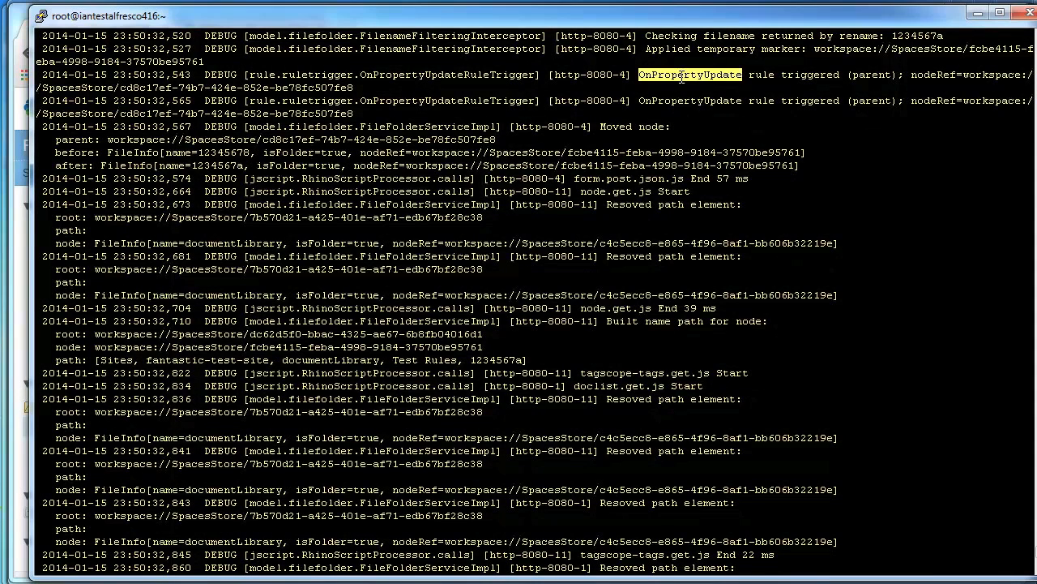
{"action": "triple_click", "coordinate": [683, 75]}
{"action": "triple_click", "coordinate": [677, 100]}
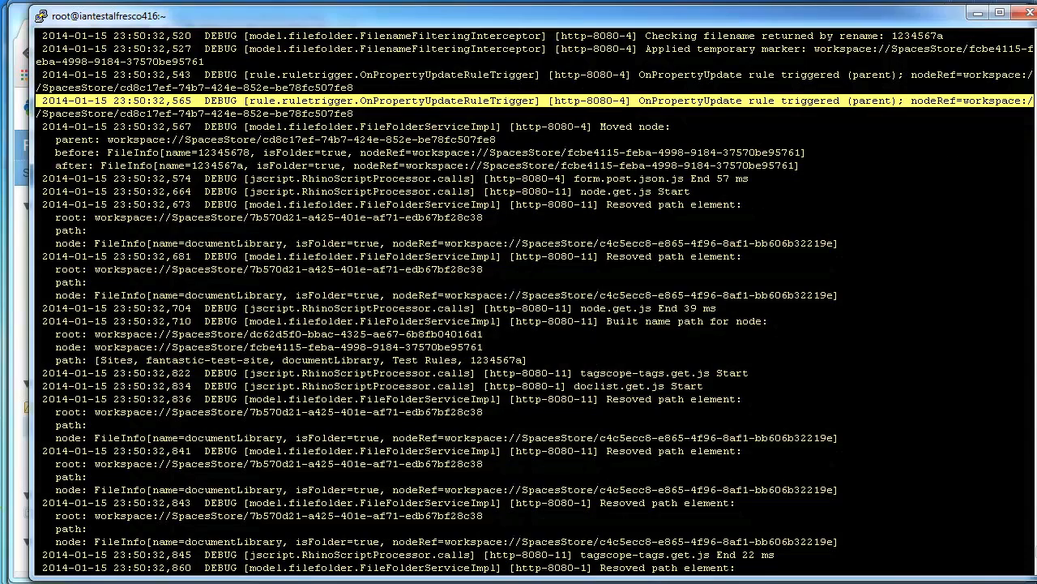
Examine the FilenameFilteringInterceptor entries preceding the rule triggers, highlighting the node reference given the temporary marker.
{"action": "scroll", "coordinate": [371, 234], "scroll_direction": "up", "scroll_amount": 7}
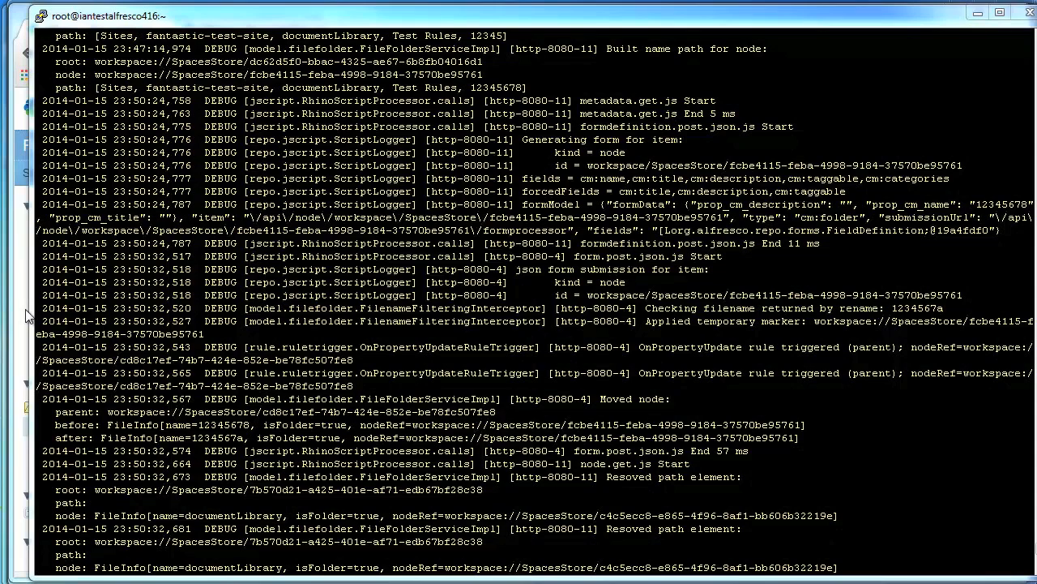
{"action": "left_click_drag", "start_coordinate": [43, 308], "coordinate": [742, 324]}
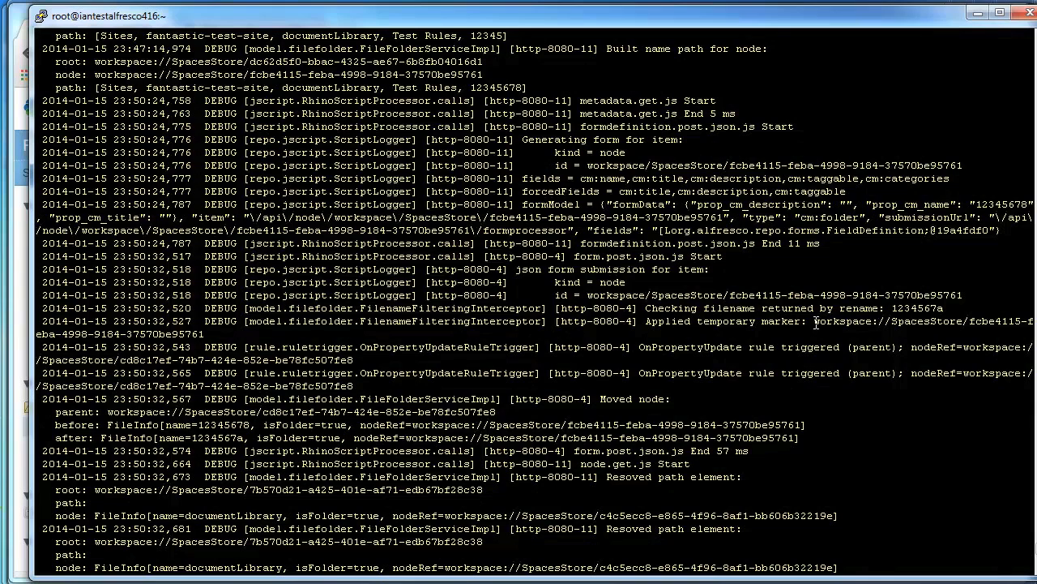
{"action": "left_click_drag", "start_coordinate": [816, 322], "coordinate": [204, 334]}
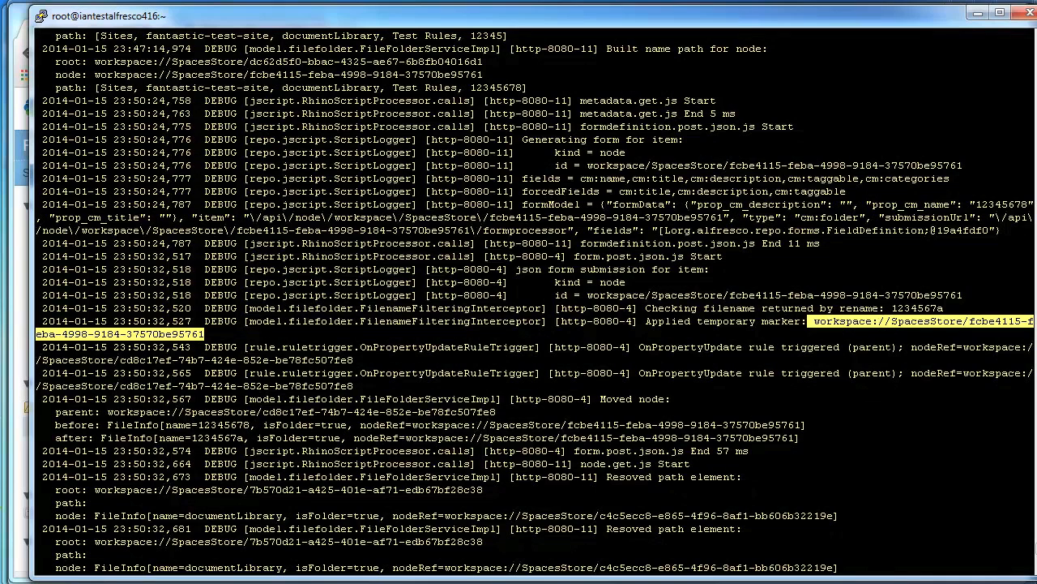
In Alfresco's Node Browser, go from node 1234567a to its parent Test Rules, and open child folder 12345 to inspect its properties and aspects.
{"action": "key", "text": "alt+Tab"}
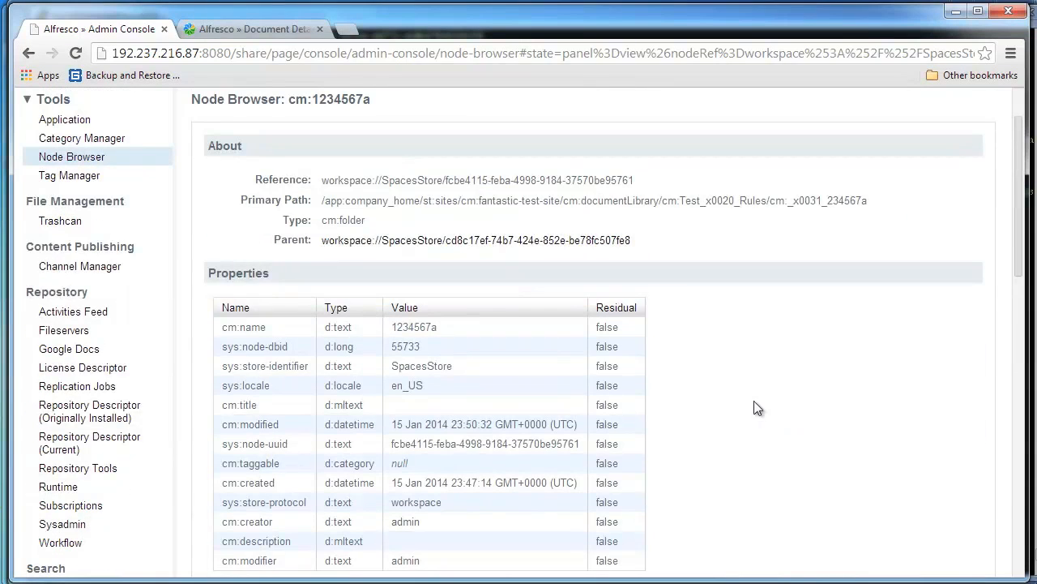
{"action": "left_click", "coordinate": [518, 243]}
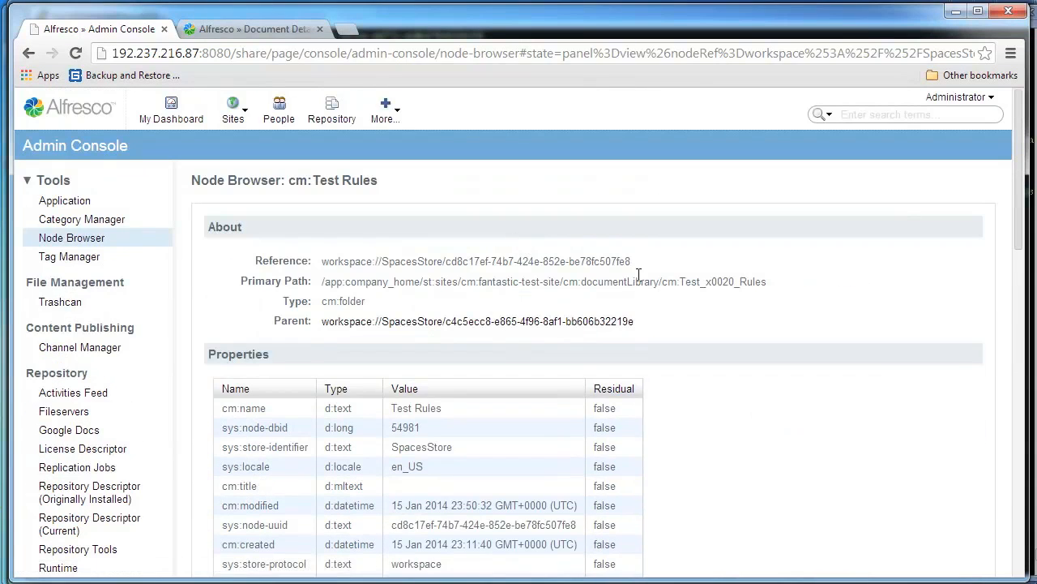
{"action": "scroll", "coordinate": [637, 278], "scroll_direction": "down", "scroll_amount": 5}
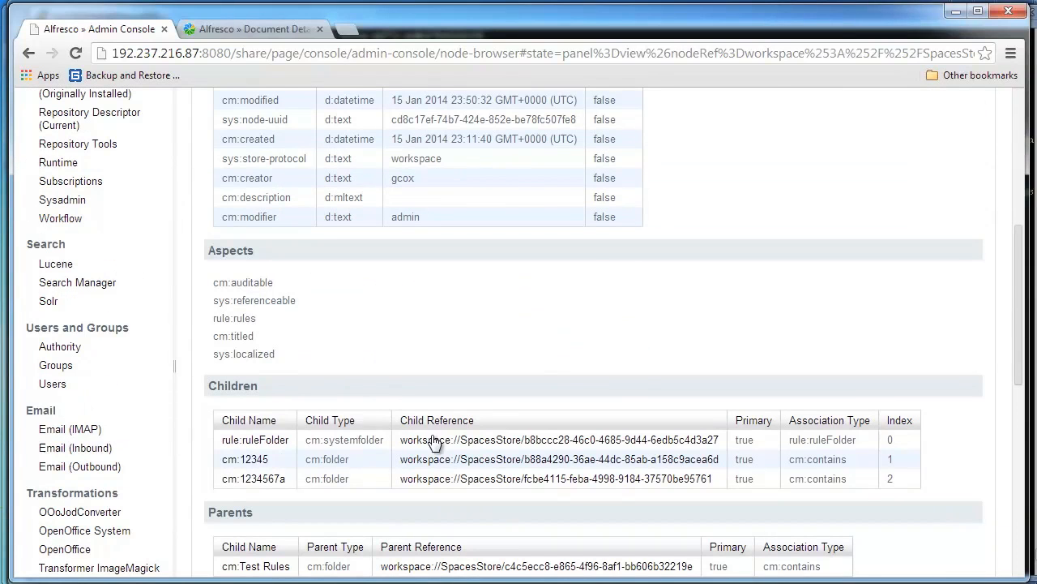
{"action": "left_click", "coordinate": [567, 459]}
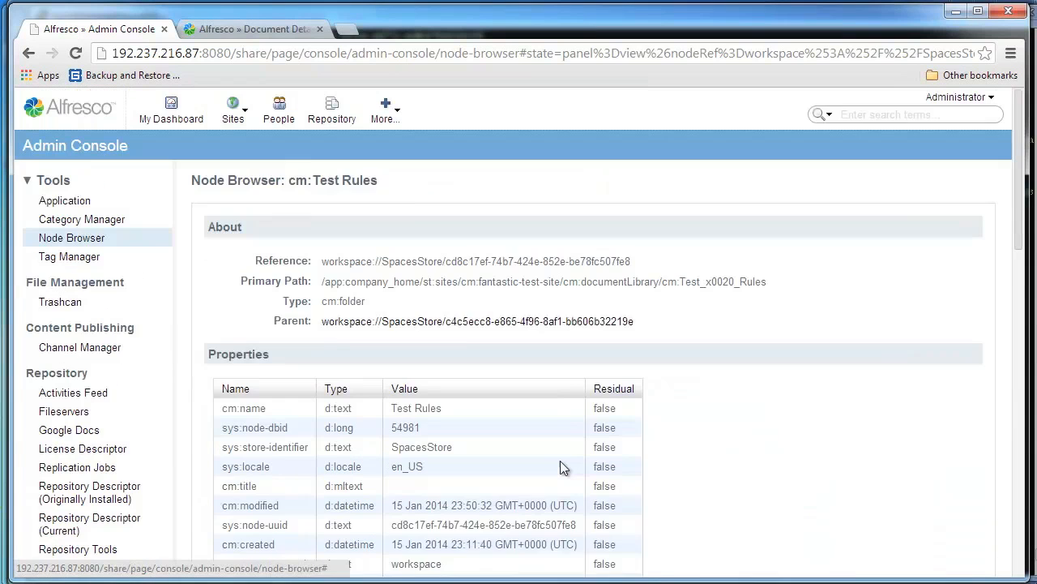
{"action": "scroll", "coordinate": [753, 301], "scroll_direction": "down", "scroll_amount": 5}
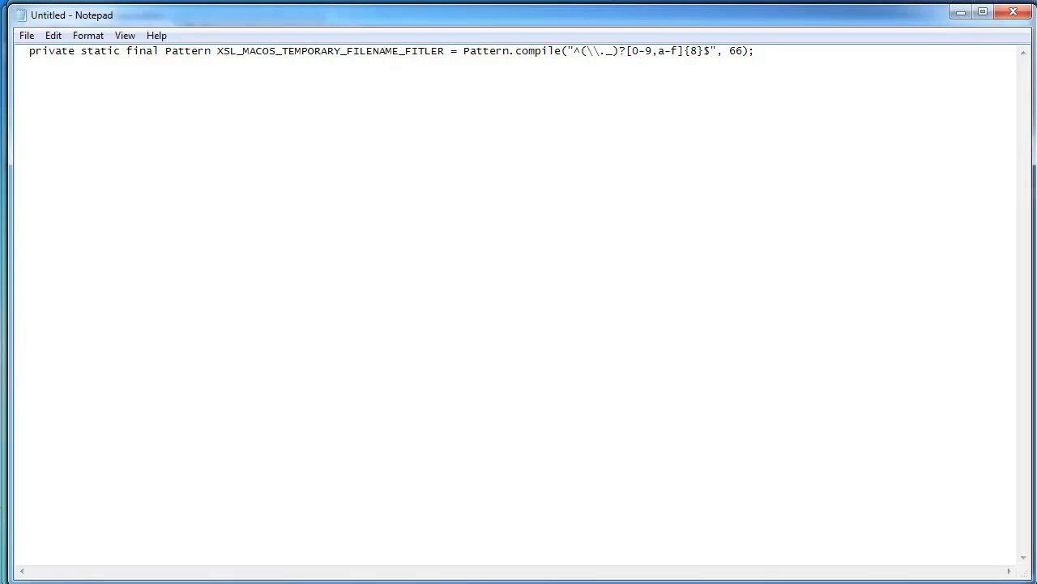
Switch to Eclipse to examine the ignored types and aspects in the RuleTriggerAbstractBase class.
{"action": "key", "text": "alt+Tab"}
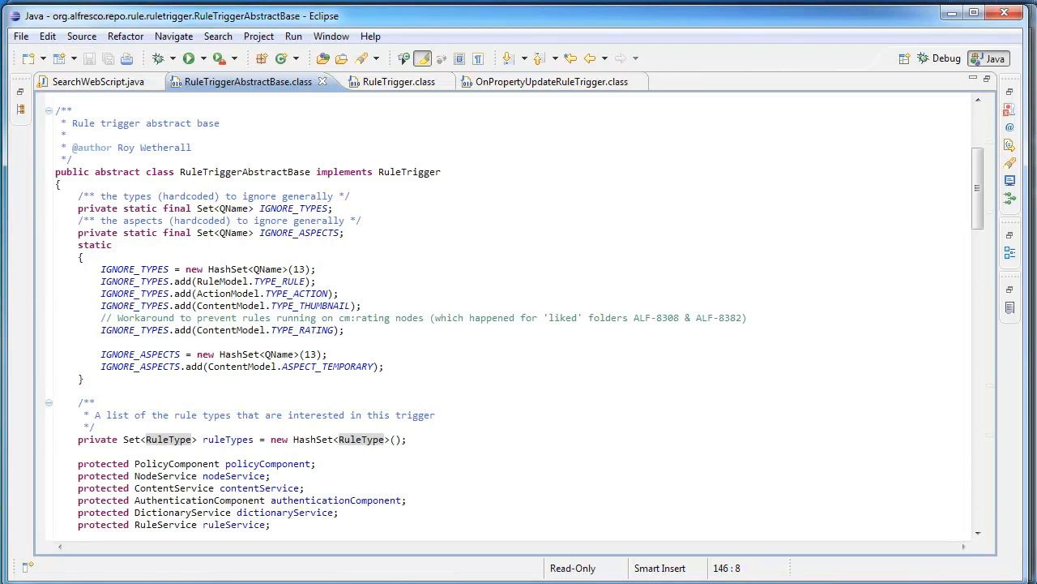